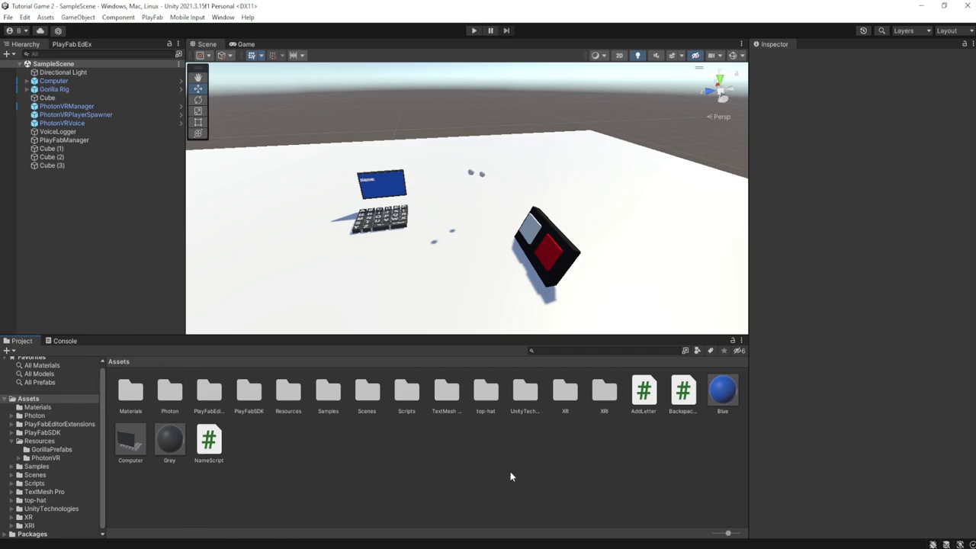
- Open the Scripts folder, review the HitSounds script's trigger code that plays Hitsound, then deselect it
double_click(406, 390)
left_click(439, 394)
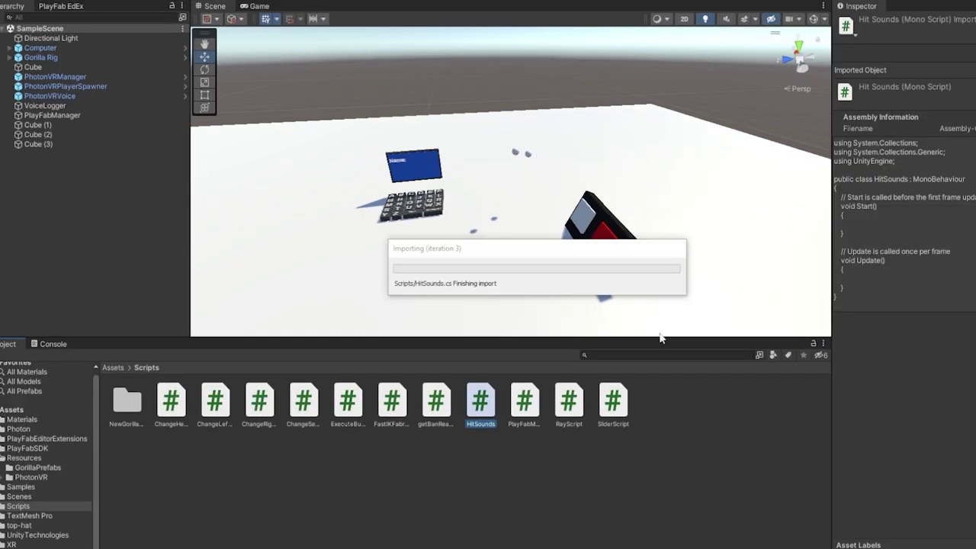
left_click(480, 400)
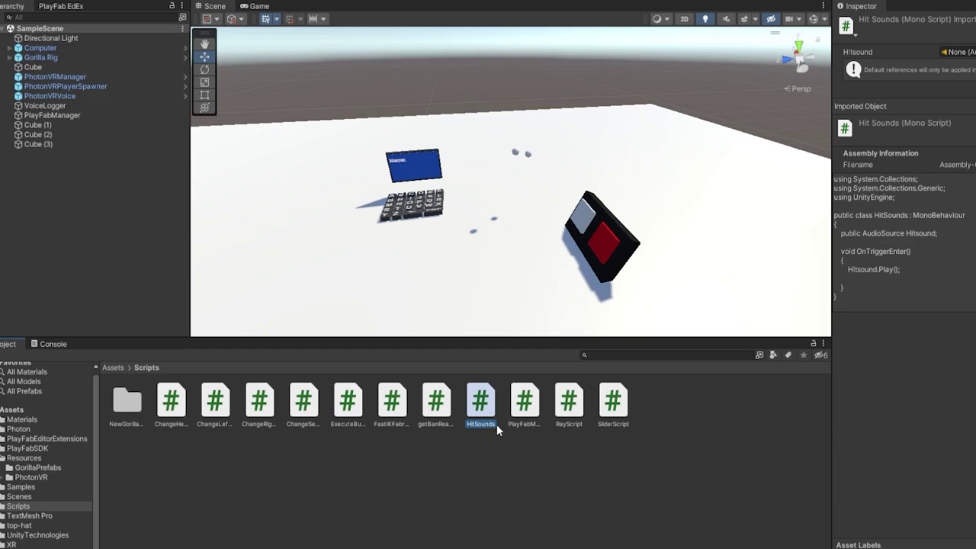
left_click(492, 450)
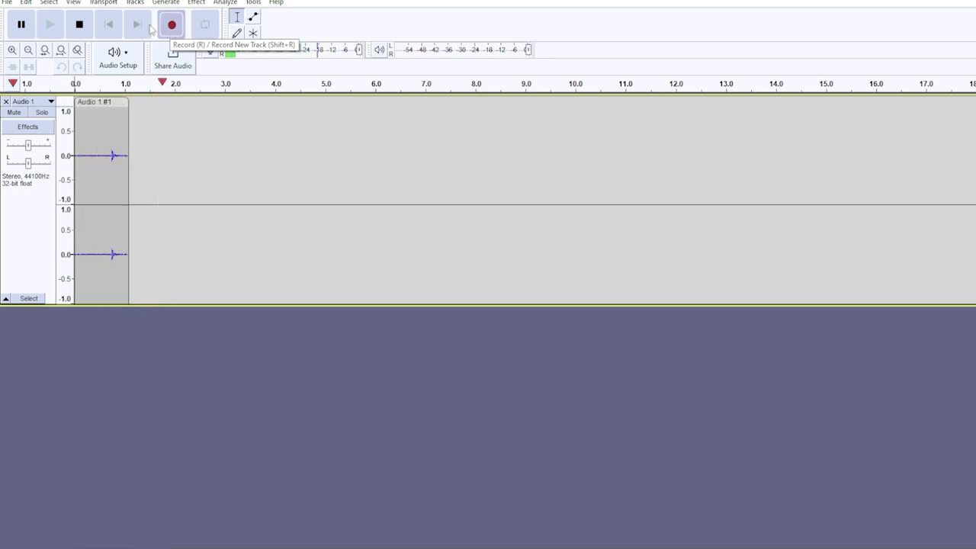
- Stop the hit-sound recording at about 2.4 seconds and play the take back
left_click(80, 24)
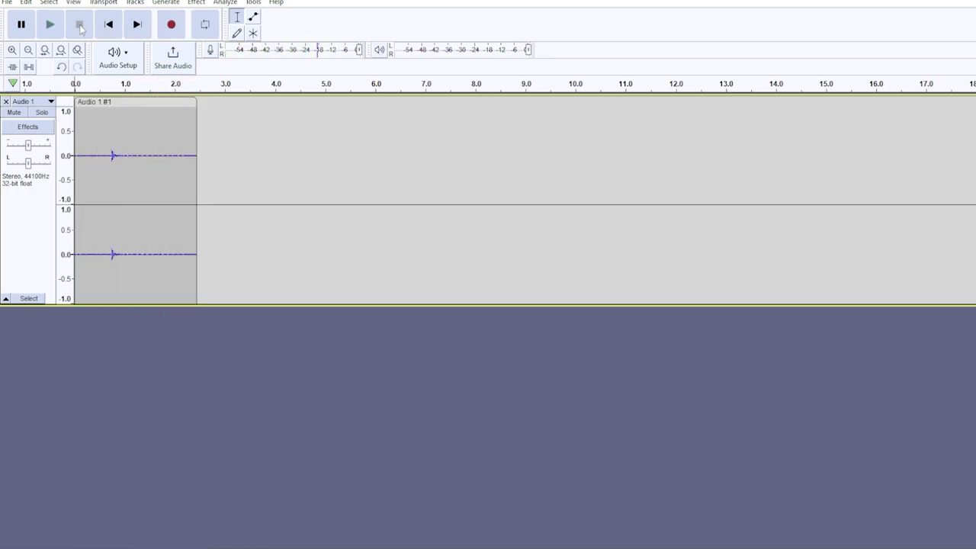
left_click(97, 89)
- Raise the track gain to +3 dB and delete the trailing audio after about 1.0 s
left_click_drag(28, 145, 31, 146)
left_click_drag(208, 156, 122, 176)
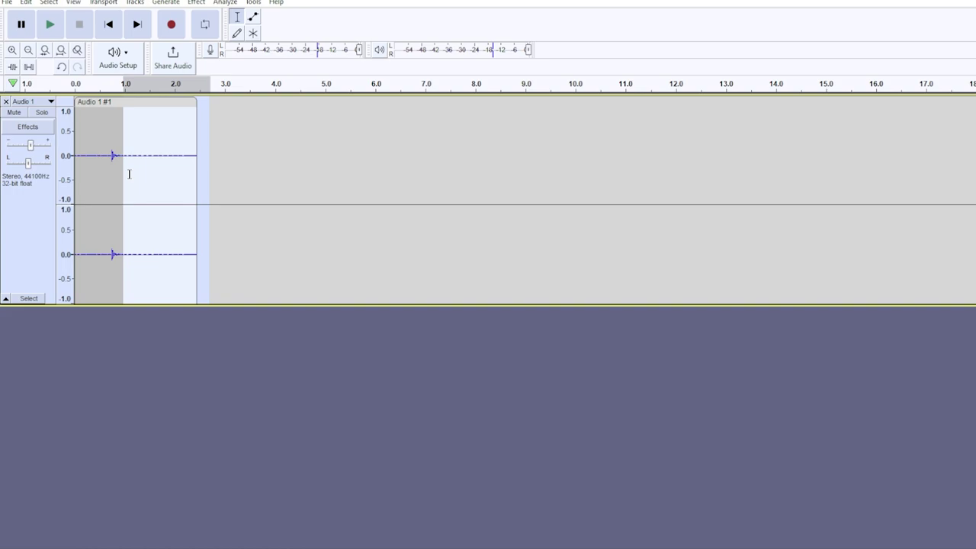
key("Delete")
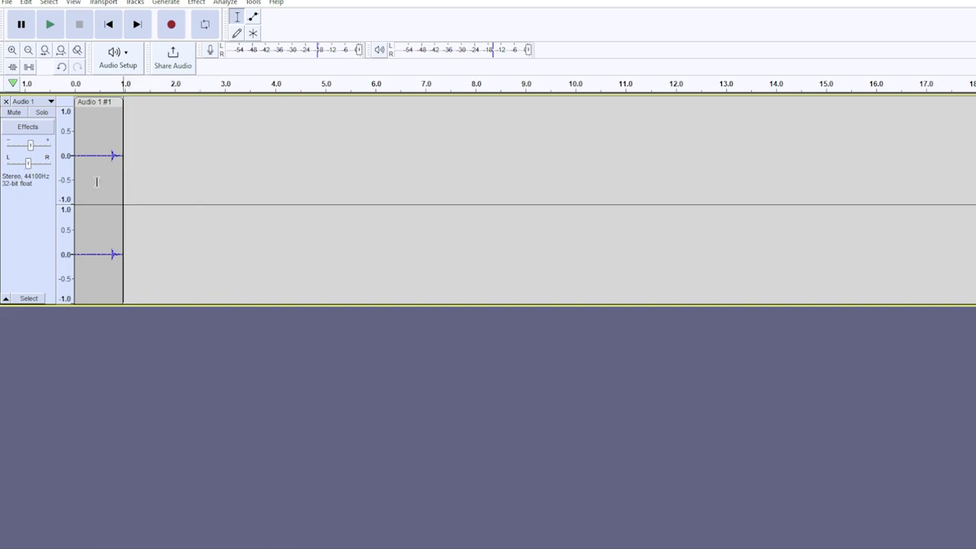
- Loop-play the trimmed hit over the first second, then adjust the timeline ruler options
key("l")
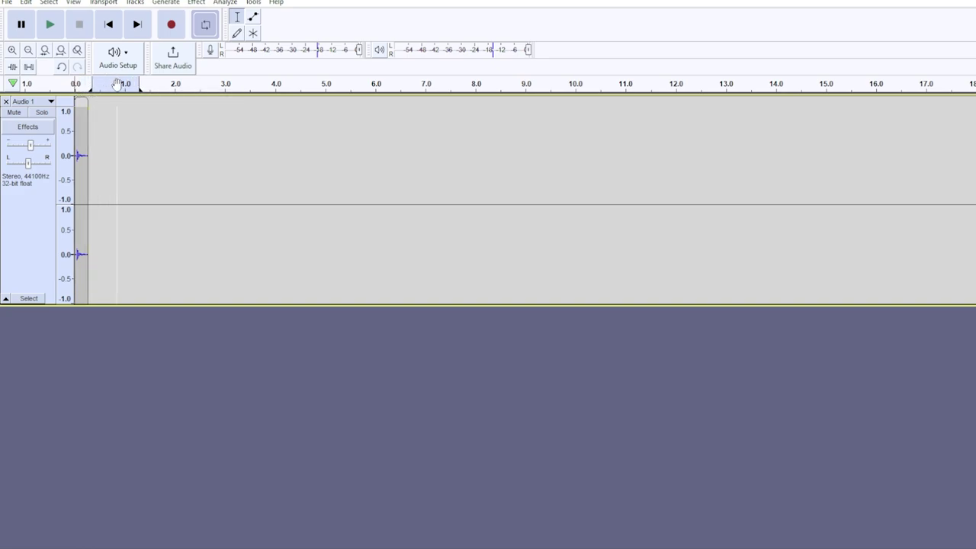
left_click_drag(105, 84, 83, 84)
left_click(77, 82)
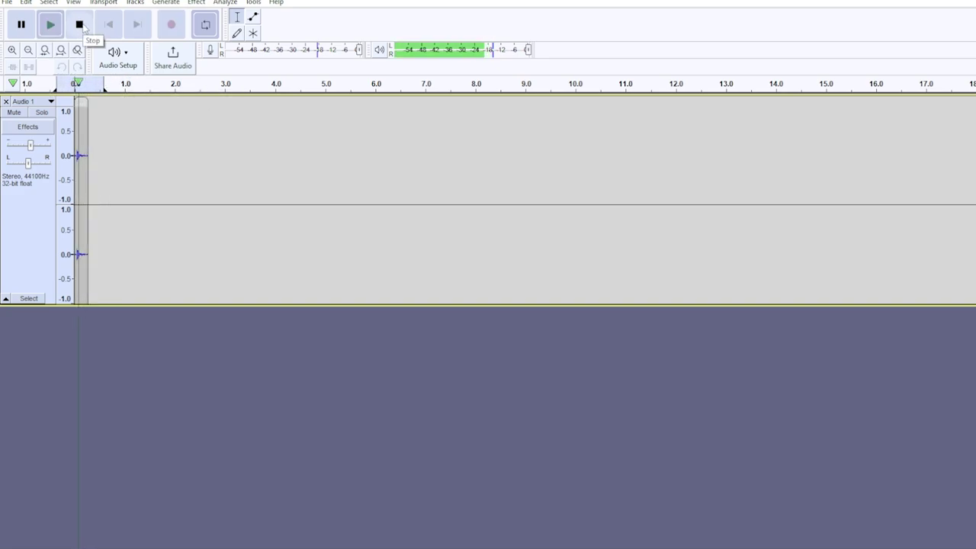
left_click(79, 25)
right_click(147, 86)
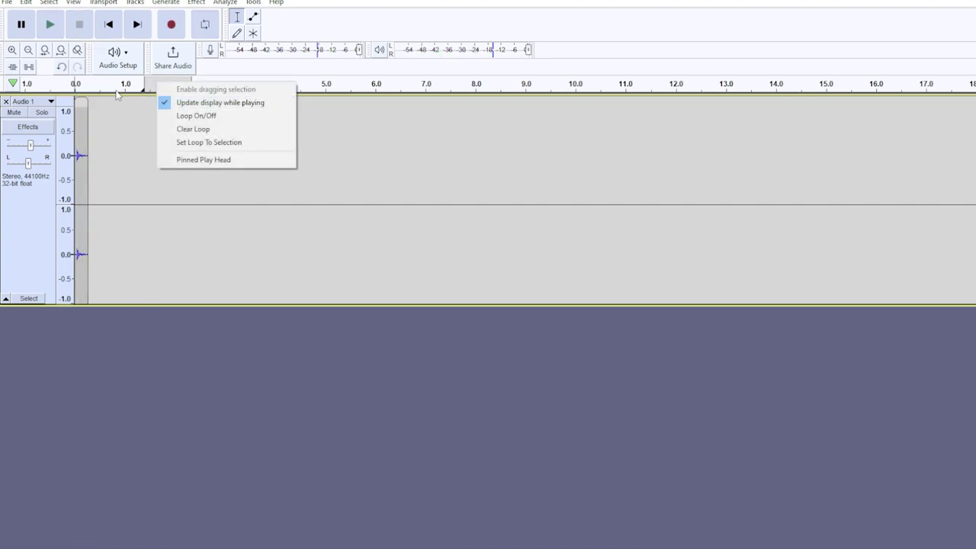
left_click(76, 86)
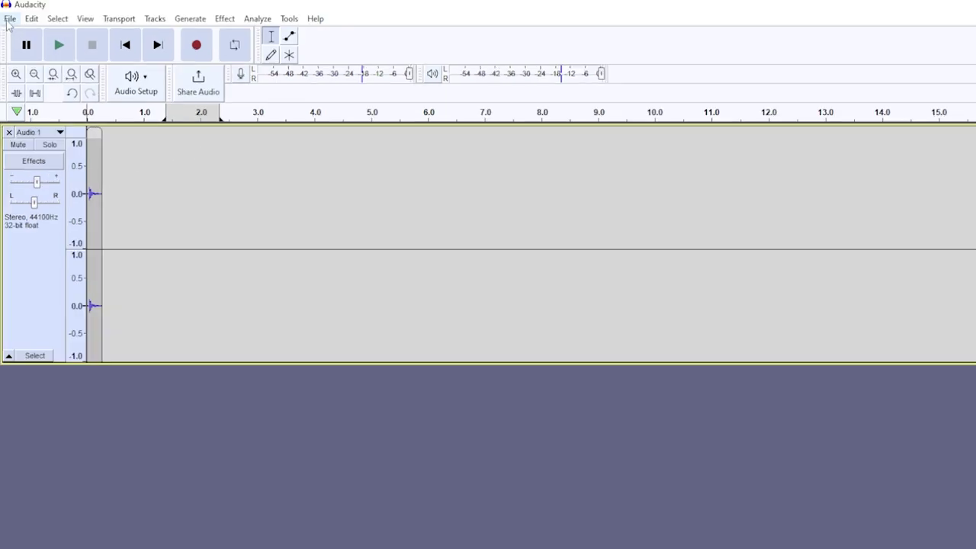
- Export the trimmed hit as an MP3 named 'test hit sound', leaving the metadata unchanged
left_click(10, 19)
mouse_move(67, 121)
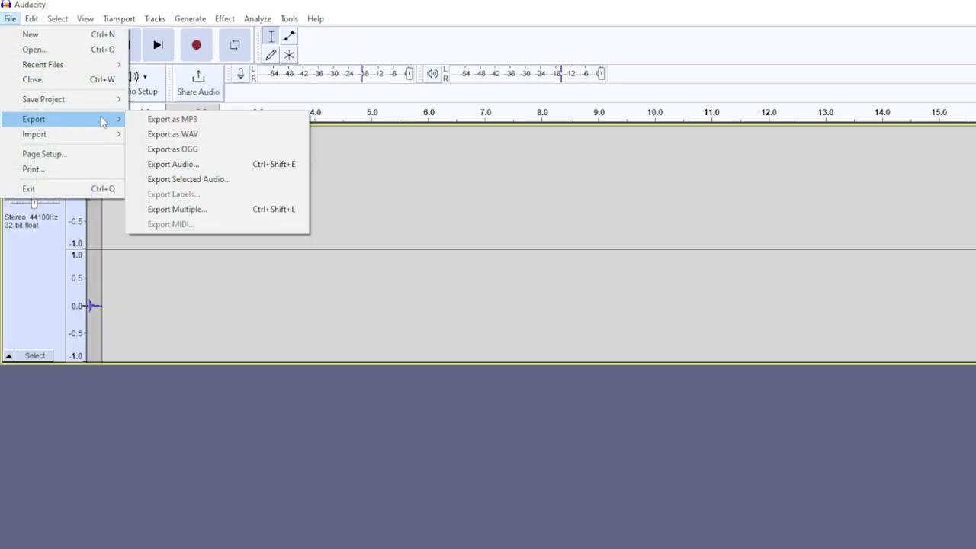
left_click(249, 121)
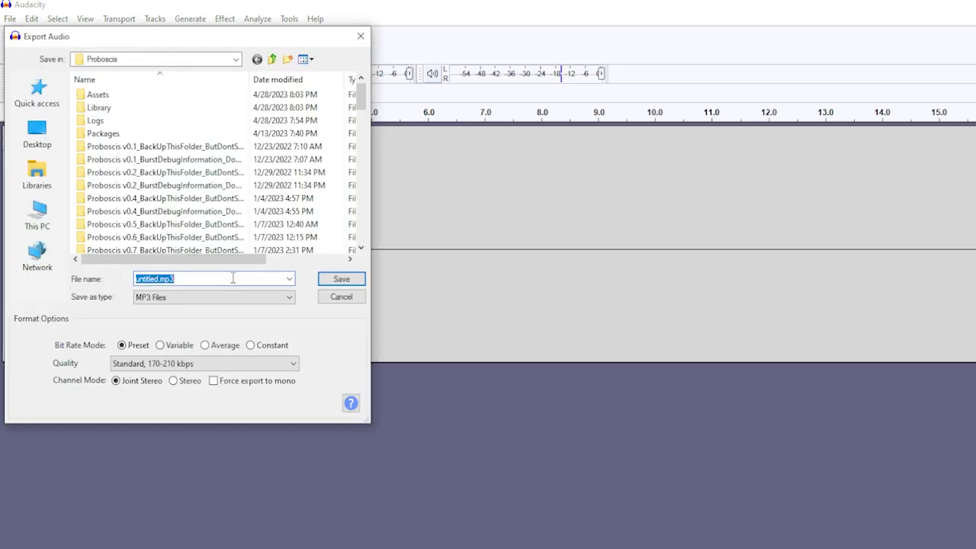
type("test hit sound")
key("Return")
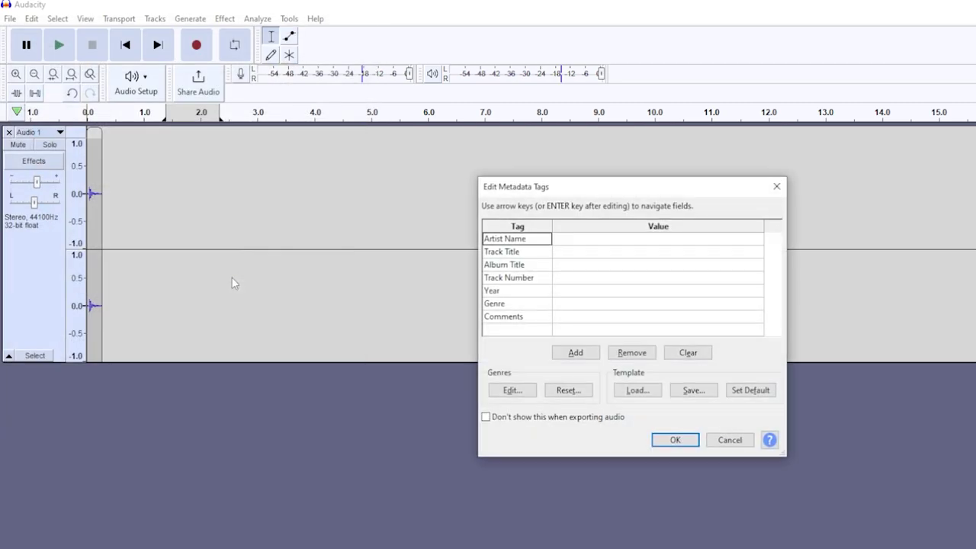
left_click(681, 442)
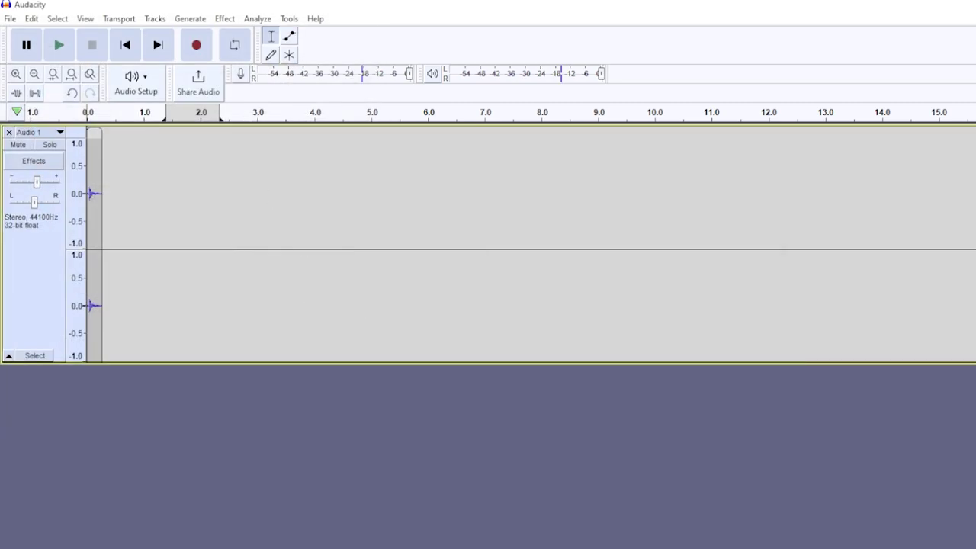
- Close the project and save it as 'test'
key("ctrl+w")
left_click(617, 355)
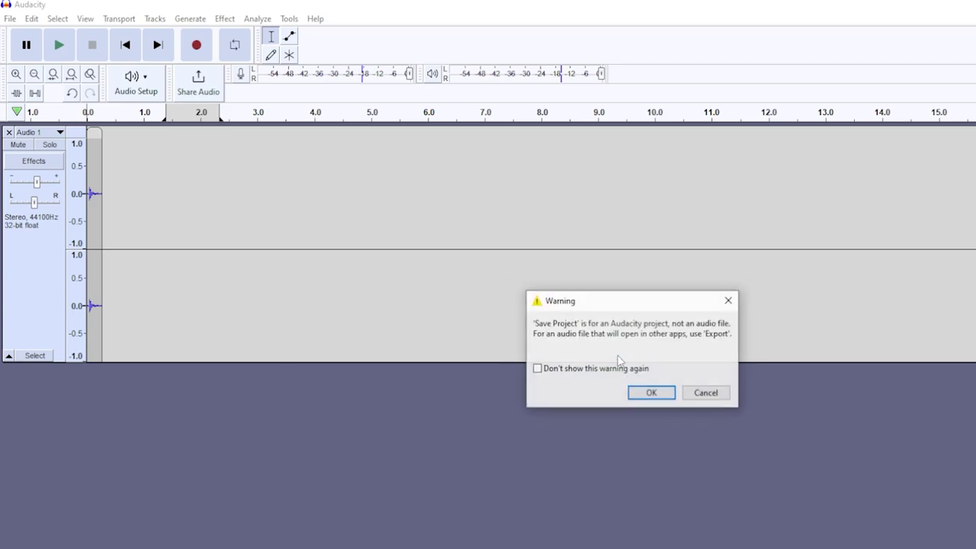
left_click(652, 393)
type("test")
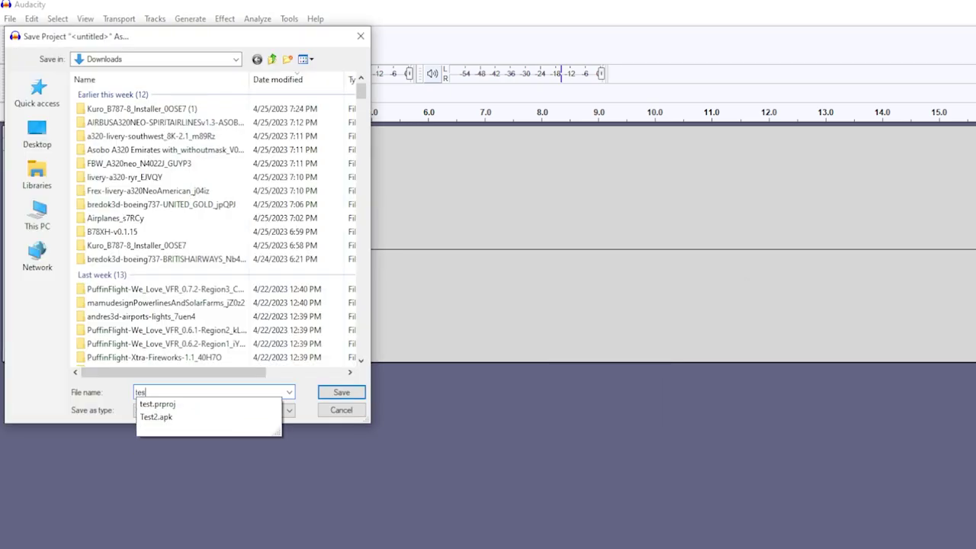
left_click(341, 393)
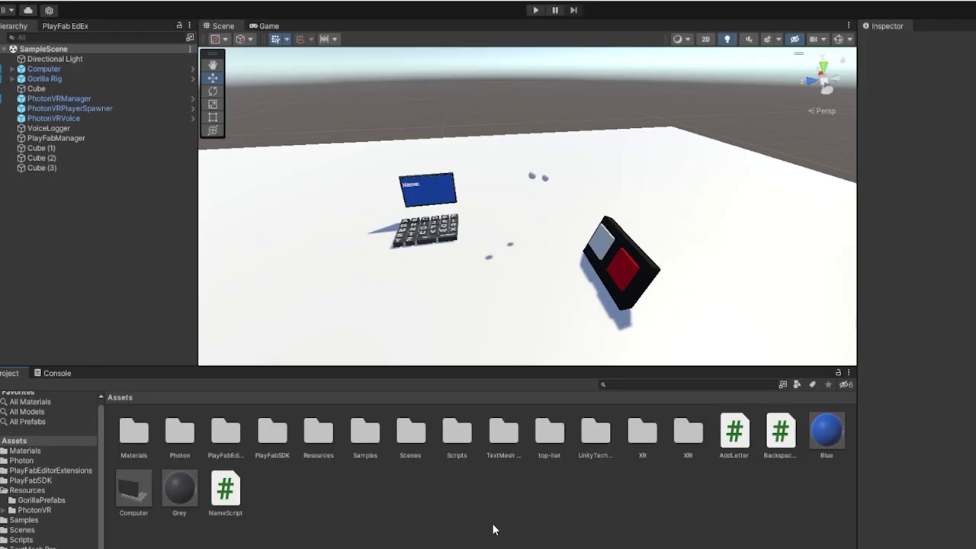
- Create a new folder named 'Hit Sounds' in Assets
right_click(383, 500)
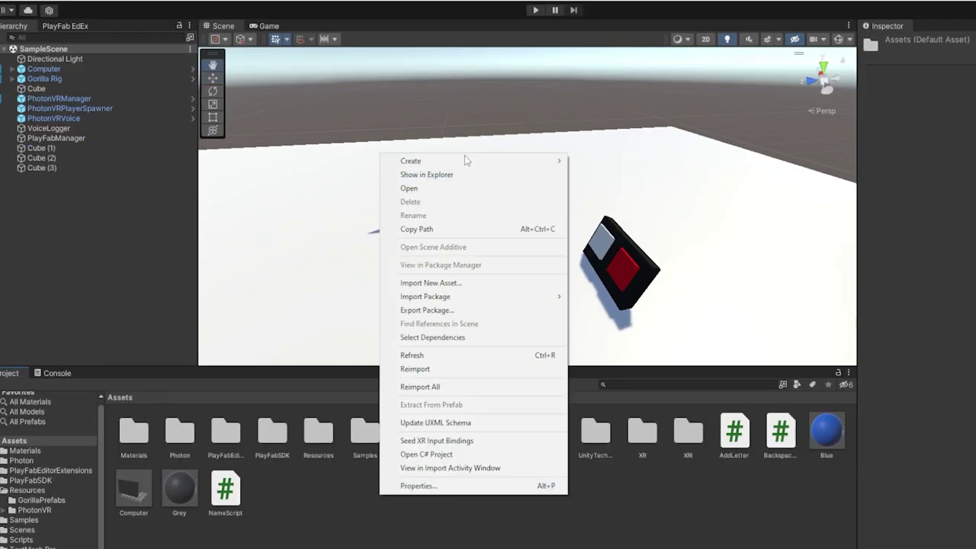
mouse_move(463, 155)
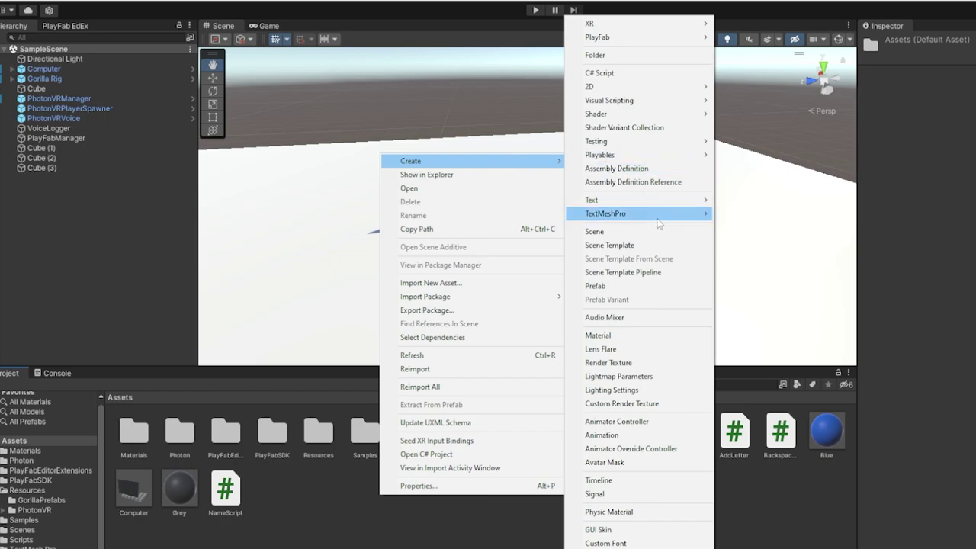
left_click(624, 58)
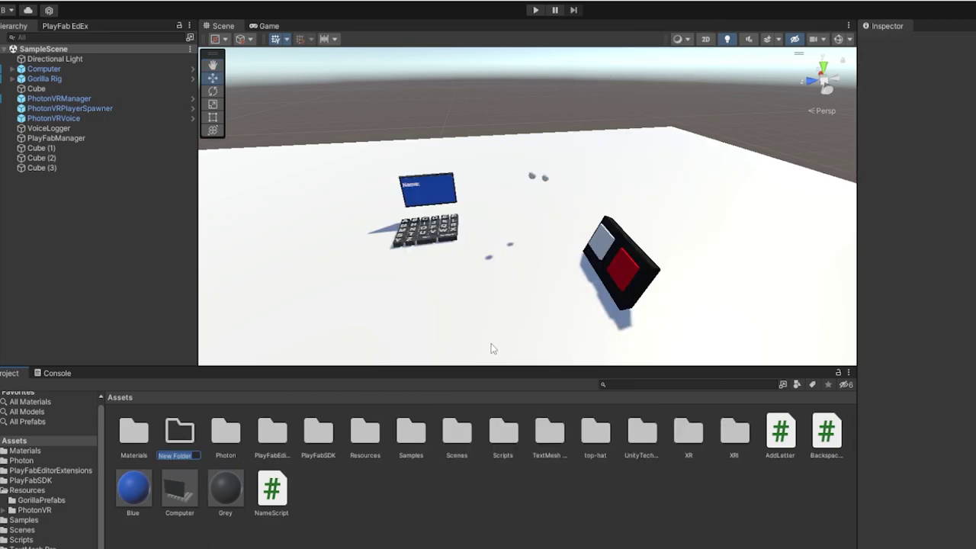
type("Hit Sounds")
key("Return")
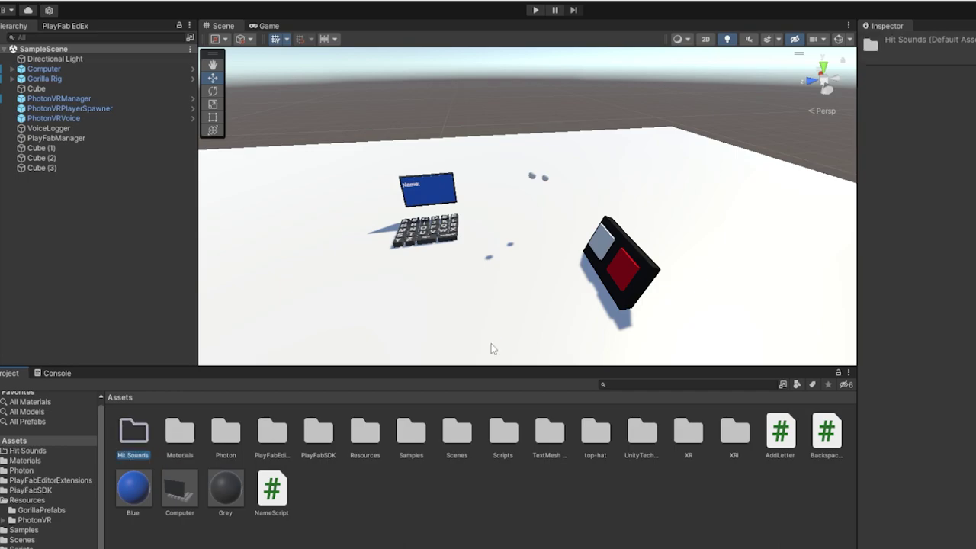
- Import the 'test hit sound' MP3 from Downloads into the Hit Sounds folder
double_click(134, 434)
right_click(230, 453)
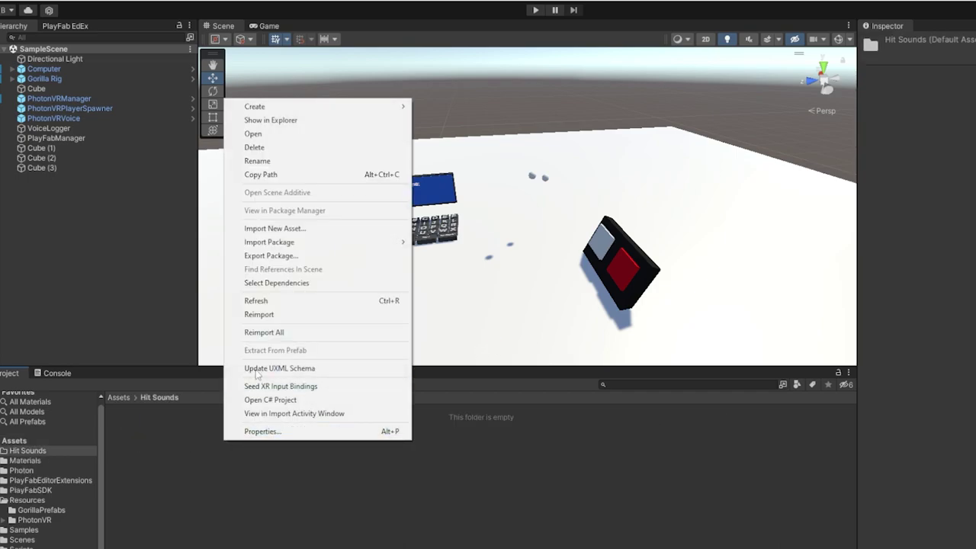
left_click(326, 229)
left_click(34, 181)
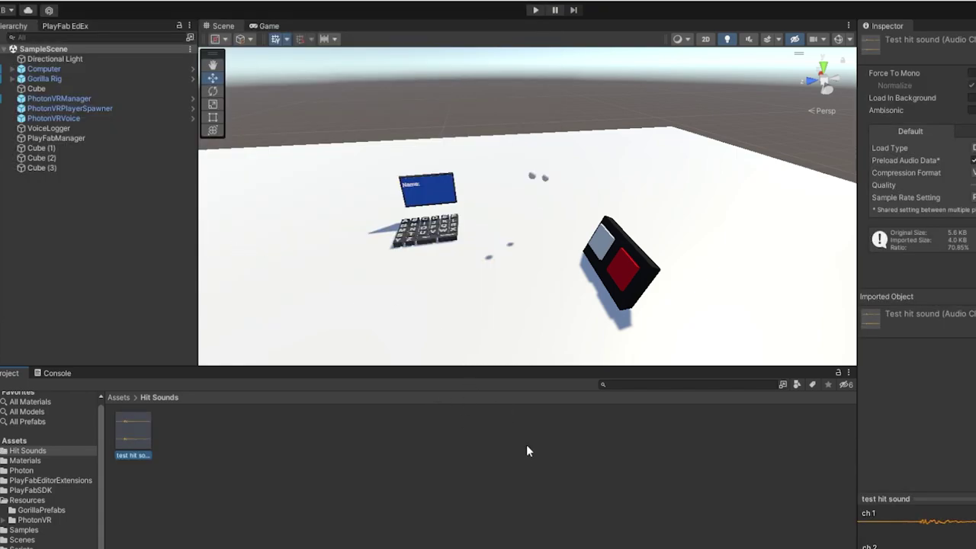
right_click_drag(397, 343, 338, 378)
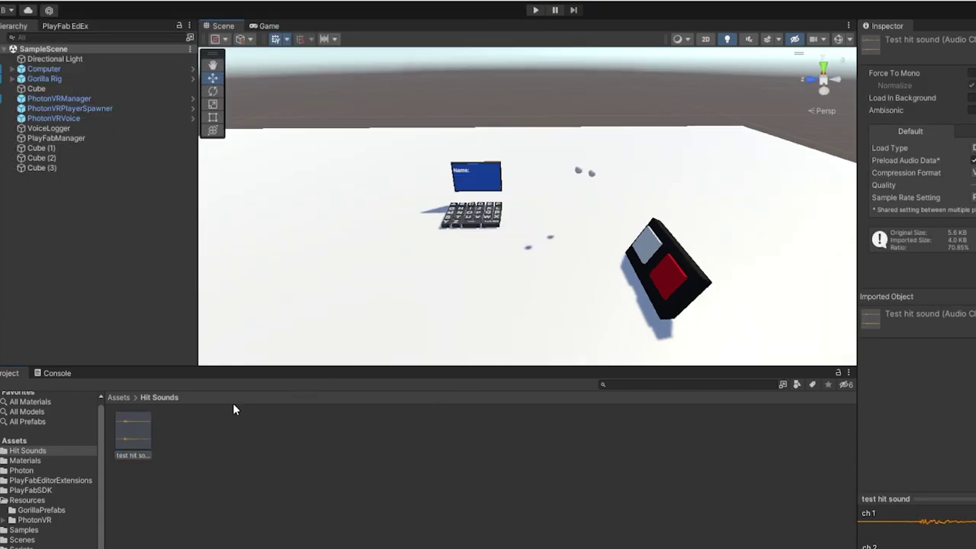
- Expand Gorilla Rig and GorillaPlayer, inspect both hand controllers, and confirm they use the HandTag tag
left_click(37, 79)
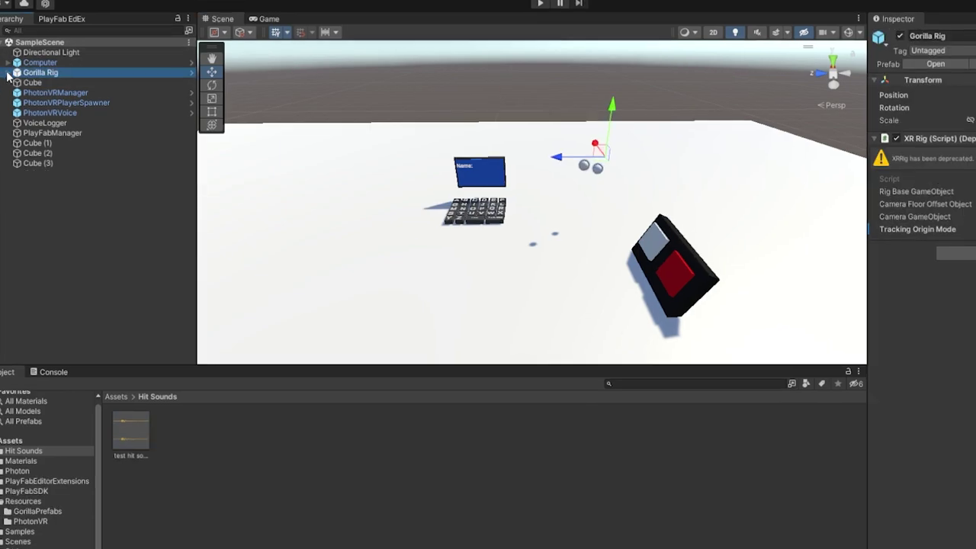
left_click(12, 78)
left_click(16, 102)
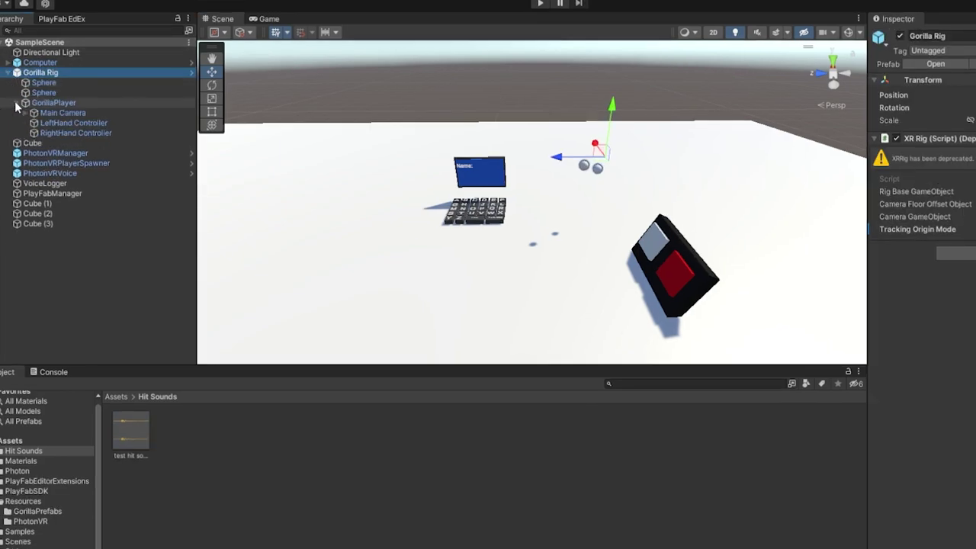
left_click(71, 124)
left_click(69, 131)
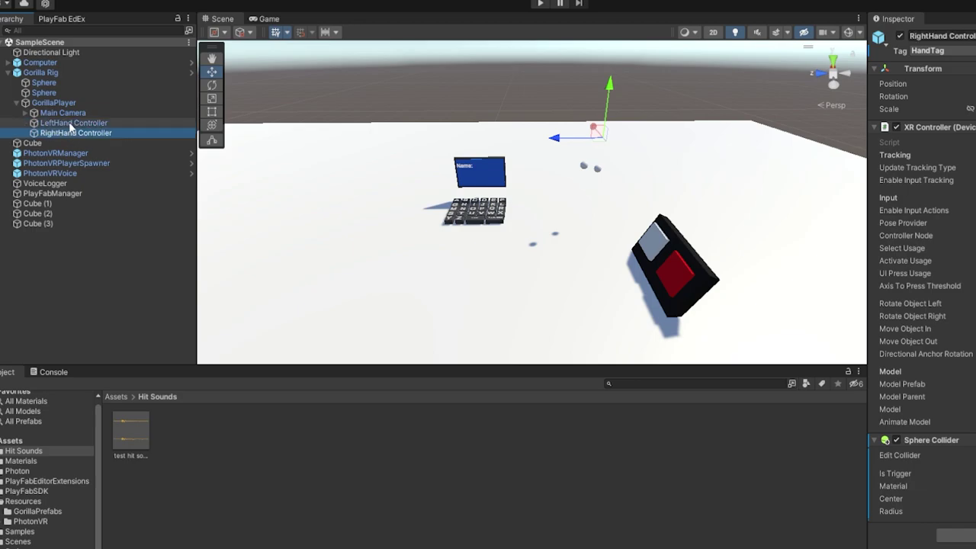
left_click(71, 123)
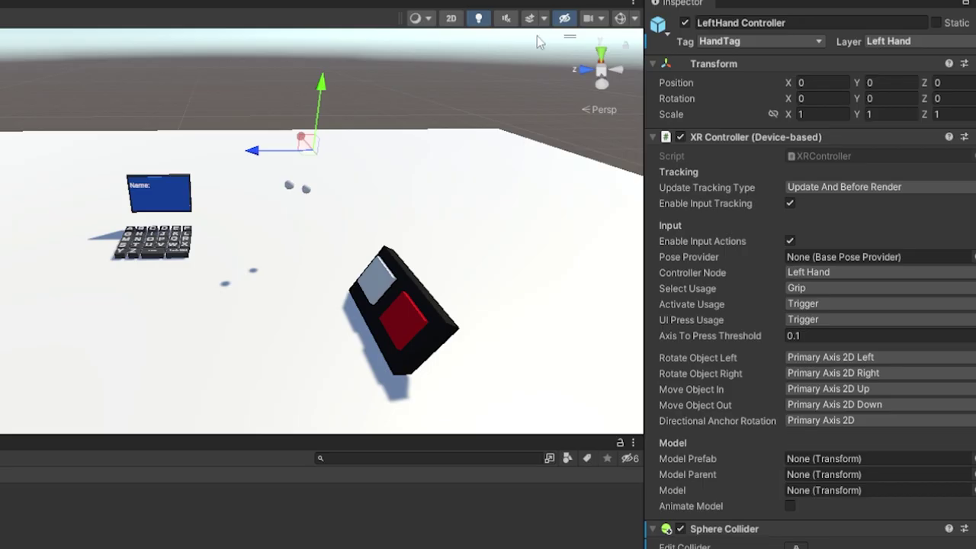
left_click(722, 41)
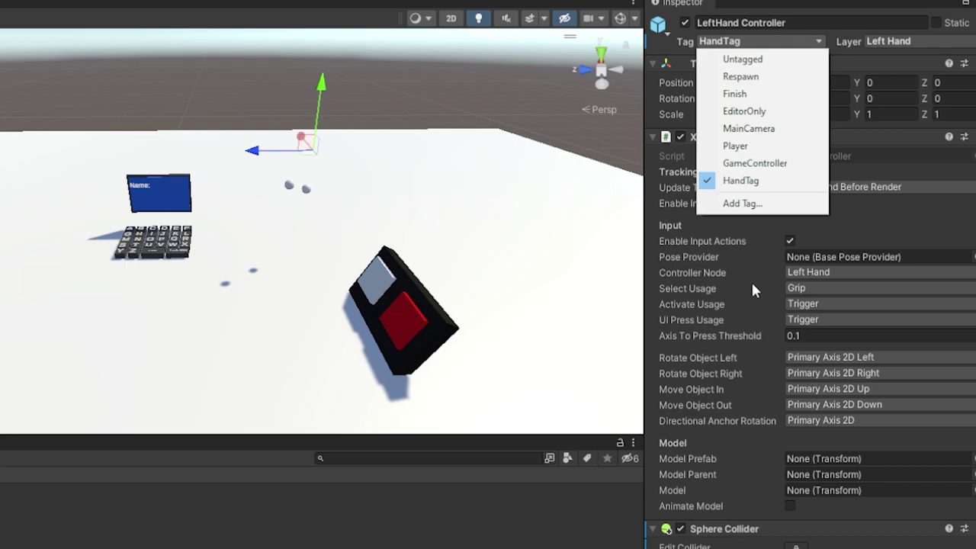
key("Escape")
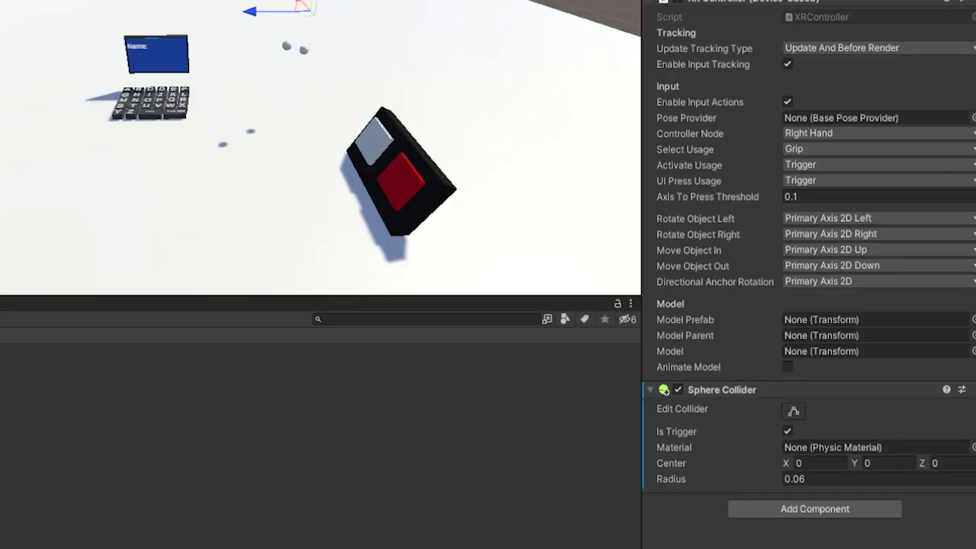
left_click(779, 511)
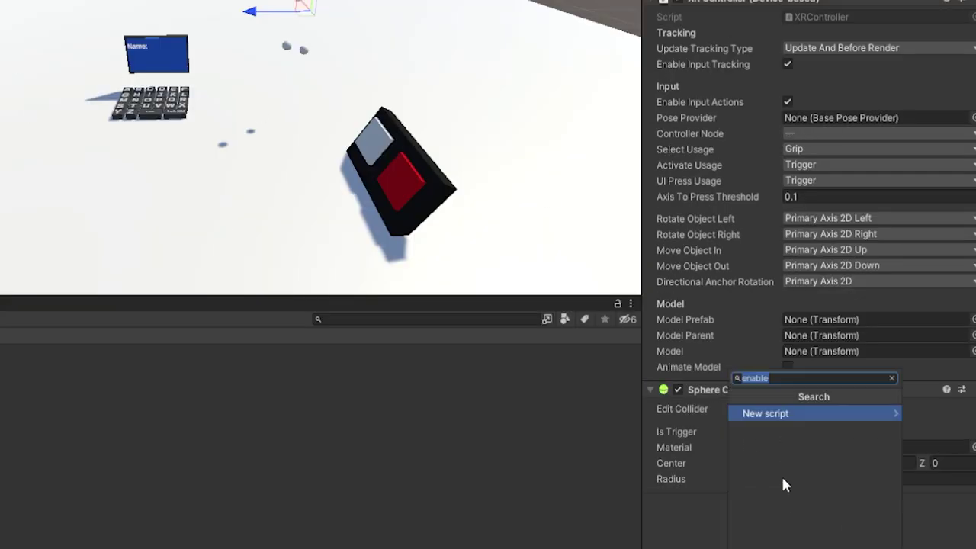
type("sphere")
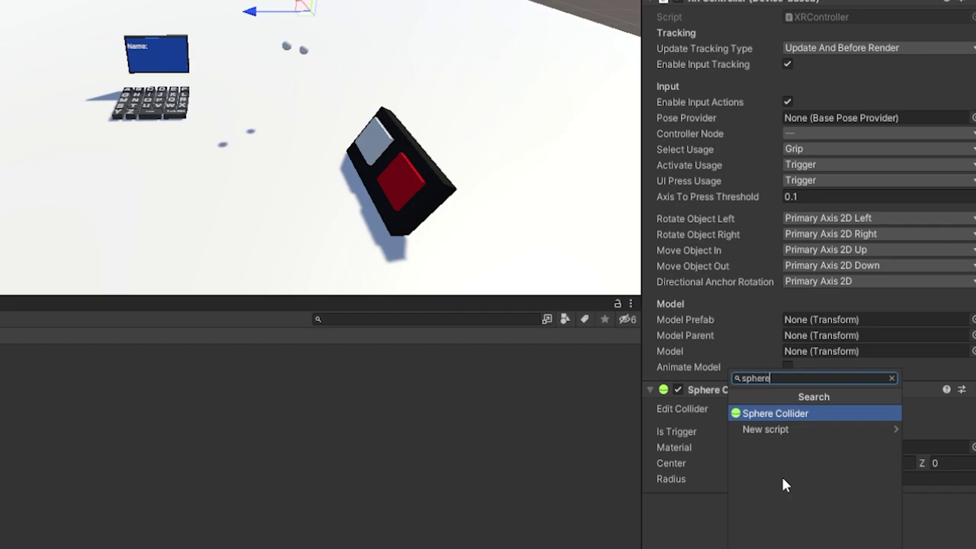
key("BackSpace")
key("BackSpace")
key("BackSpace")
key("BackSpace")
key("BackSpace")
key("BackSpace")
key("Escape")
left_click(788, 431)
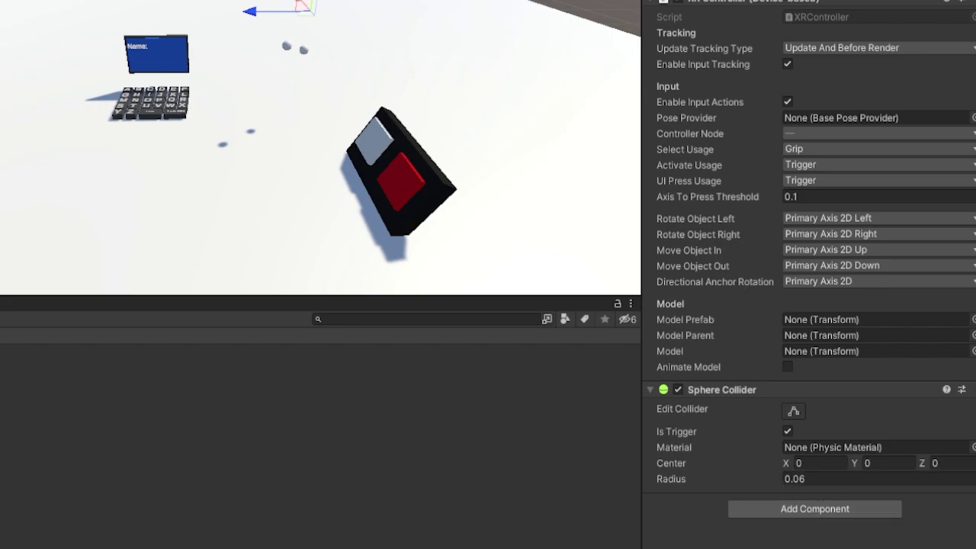
key("Delete")
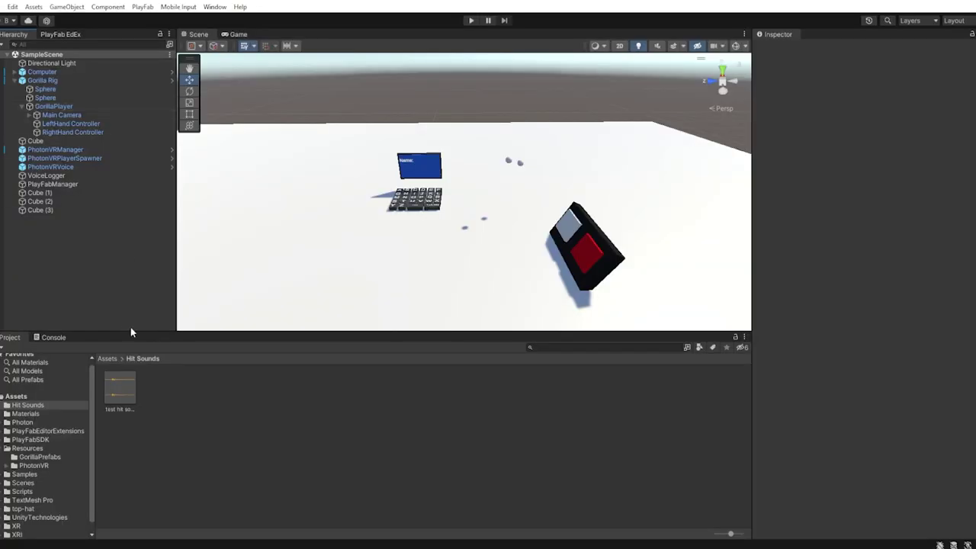
- Attach the HitSounds script from Assets/Scripts to the floor Cube
left_click(22, 491)
double_click(35, 141)
left_click_drag(609, 244, 671, 244, "alt")
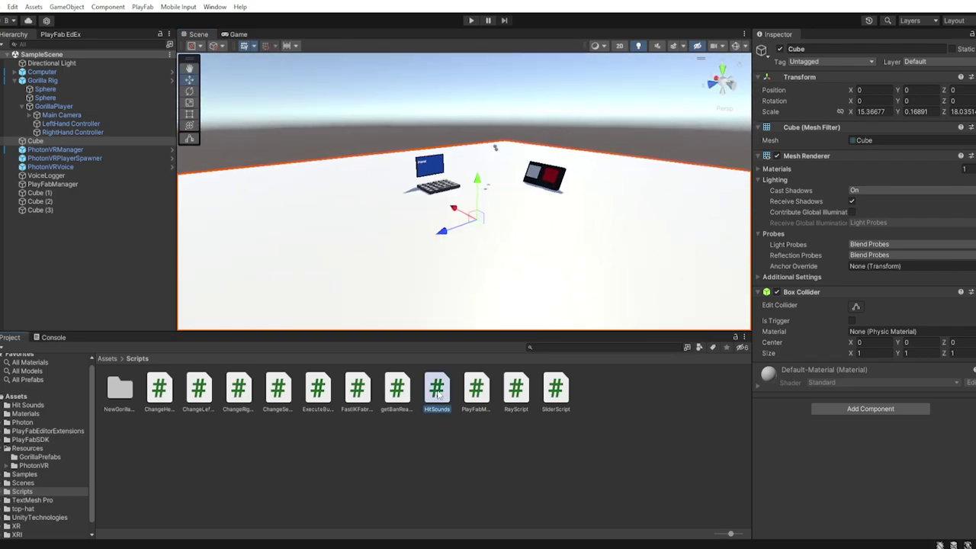
left_click_drag(790, 441, 790, 439)
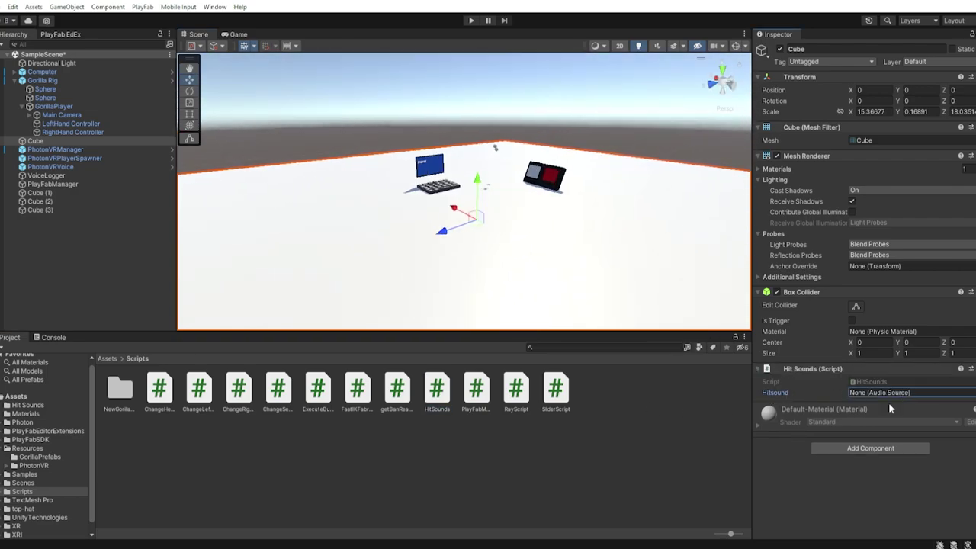
- Add the 'test hit sound' clip from Assets/Hit Sounds to the Cube as an Audio Source
left_click(107, 358)
double_click(120, 389)
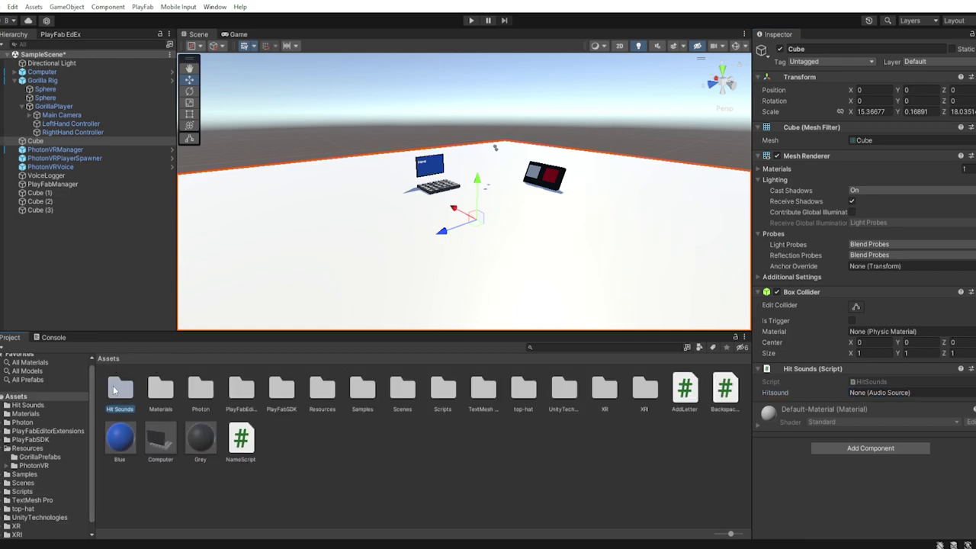
left_click(342, 272)
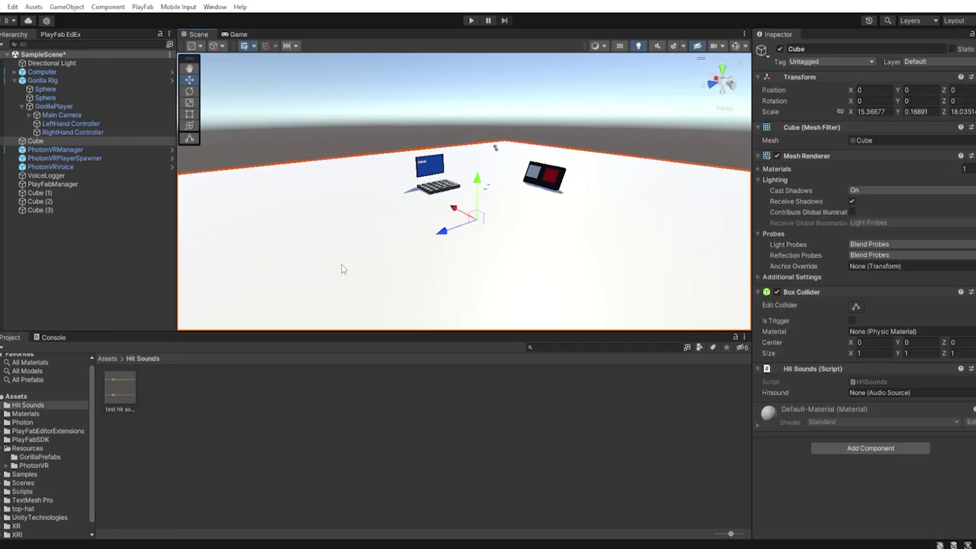
left_click_drag(119, 391, 818, 498)
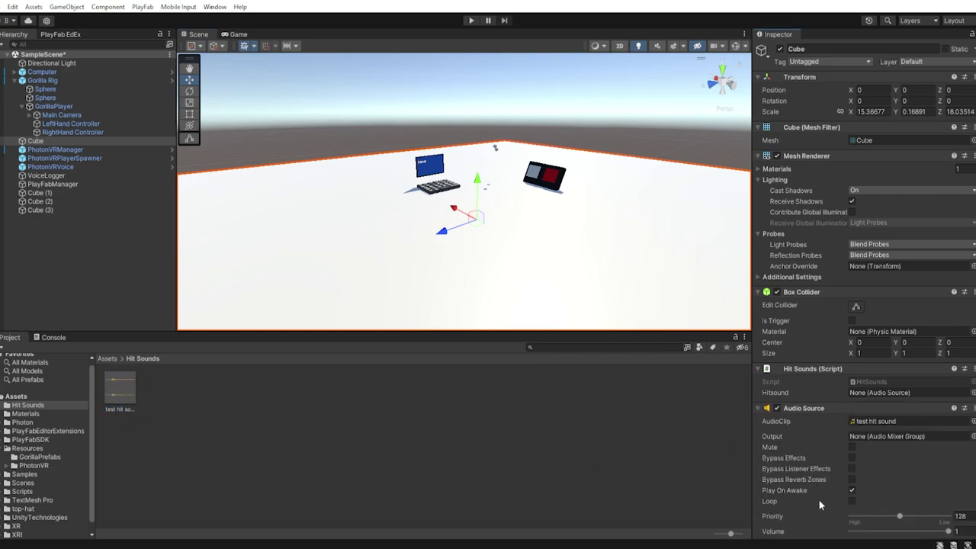
scroll(818, 472, "down", 2)
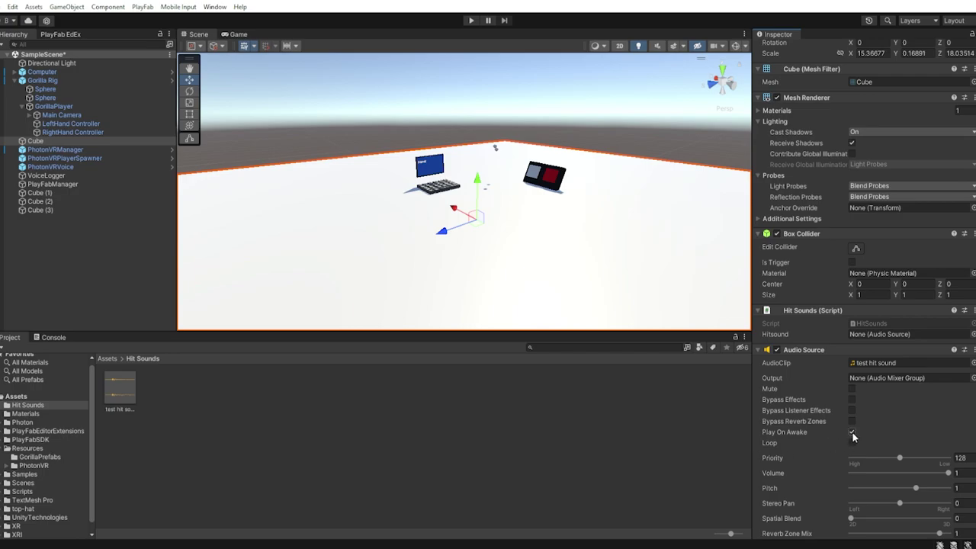
- Turn off Play On Awake and assign the Cube's Audio Source to the HitSounds Hitsound field
scroll(827, 432, "down", 6)
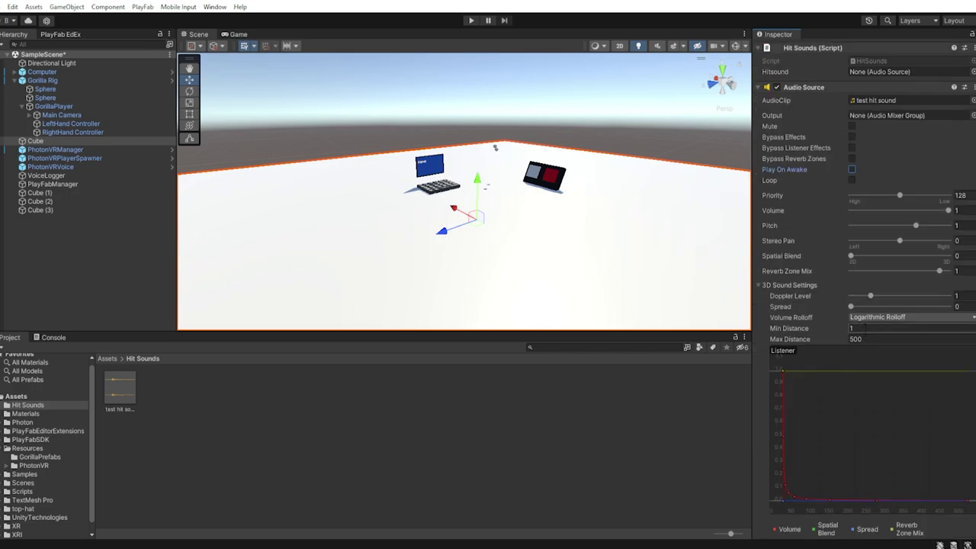
scroll(829, 304, "down", 1)
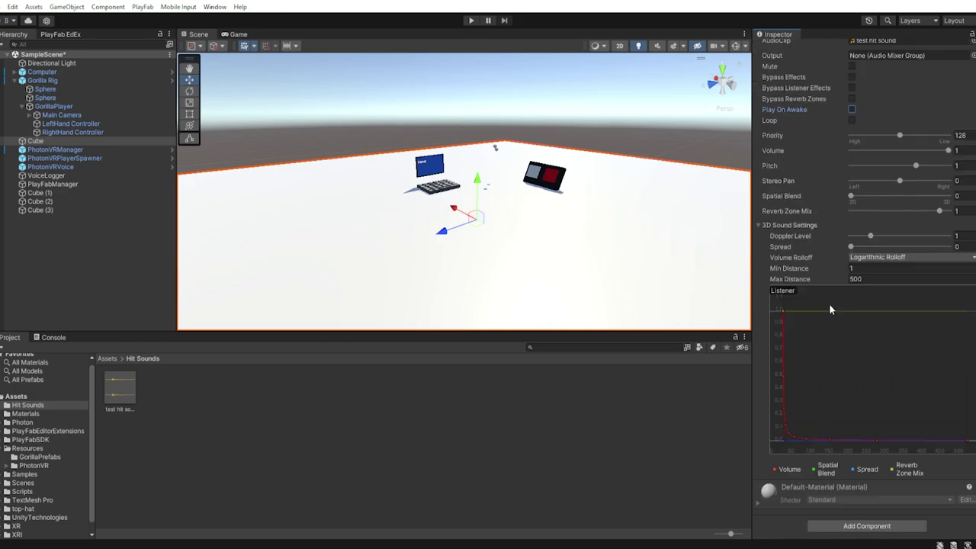
scroll(829, 303, "up", 5)
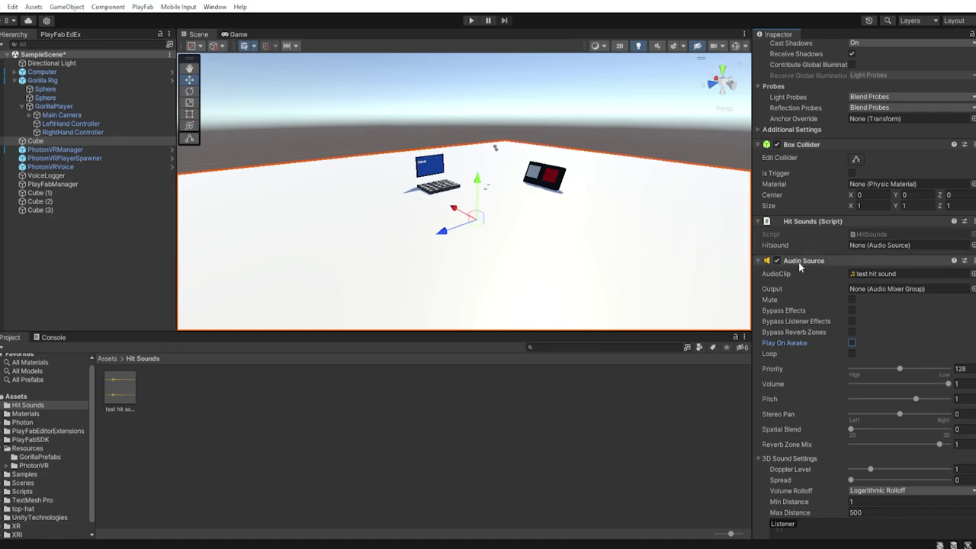
left_click_drag(798, 262, 871, 245)
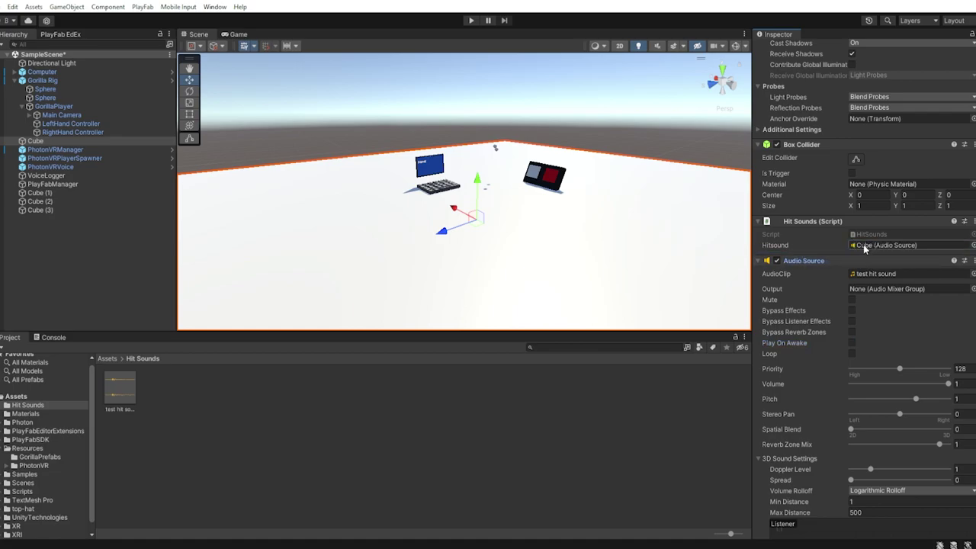
scroll(865, 248, "up", 5)
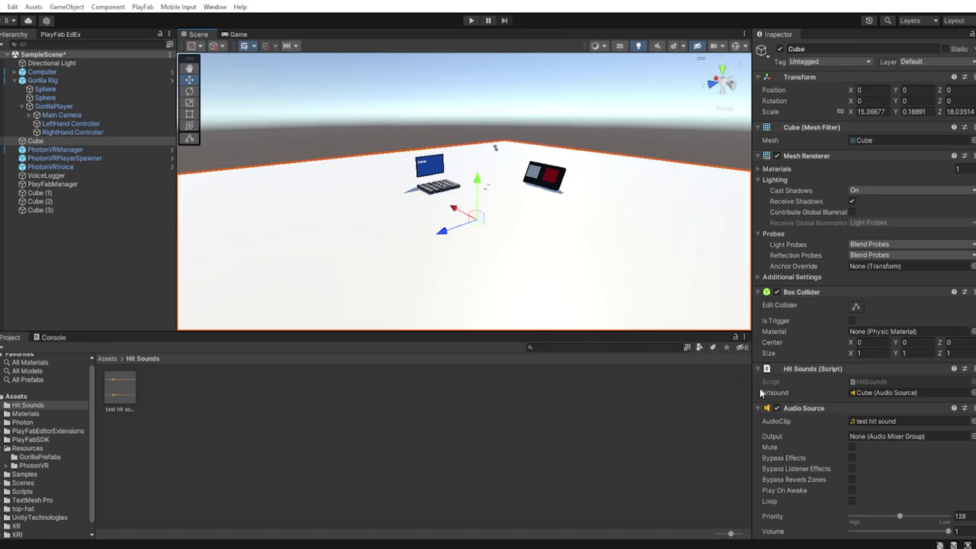
scroll(823, 402, "down", 2)
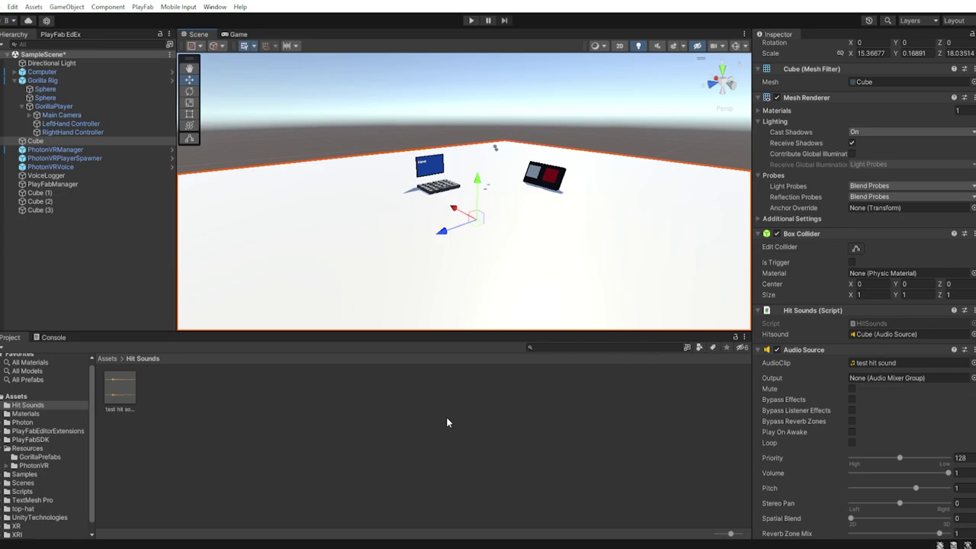
- Enter Play mode, bring the gorilla into view, and drag its left hand controller down onto the floor Cube
left_click(352, 108)
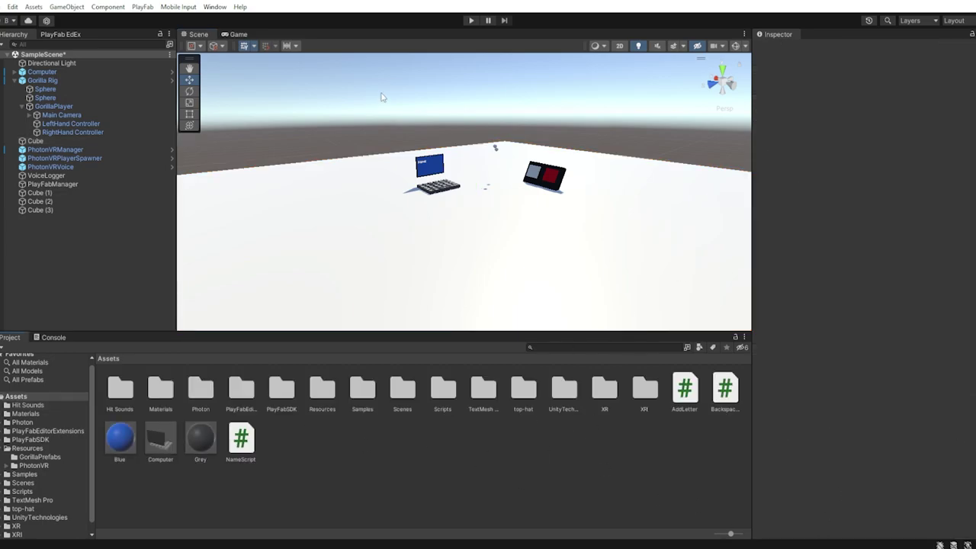
left_click(472, 21)
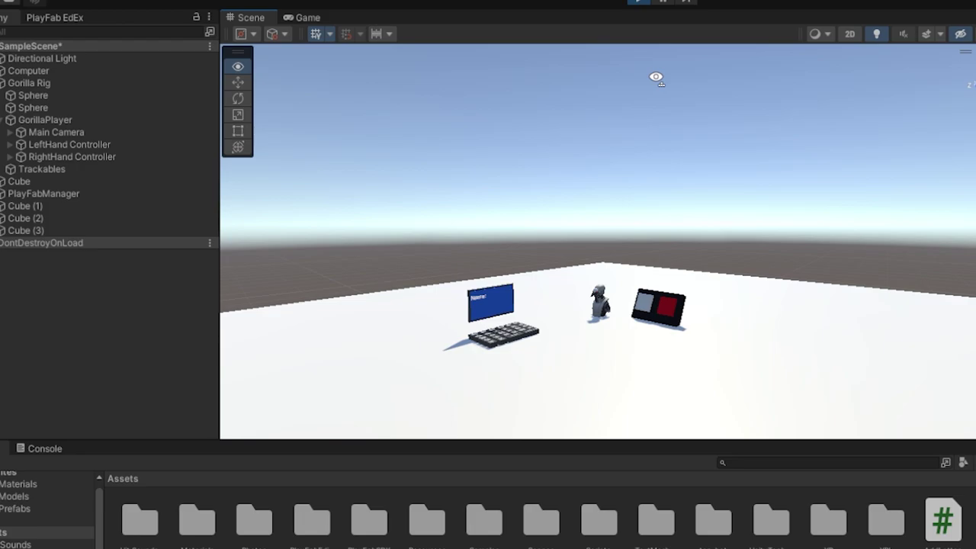
right_click_drag(457, 168, 466, 162)
right_click_drag(626, 199, 341, 181)
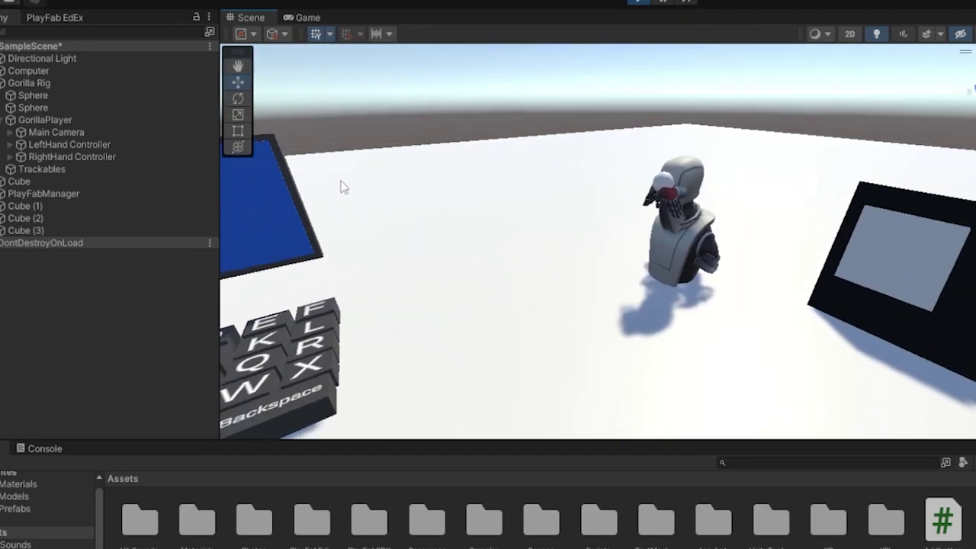
left_click(99, 145)
left_click_drag(668, 120, 707, 281)
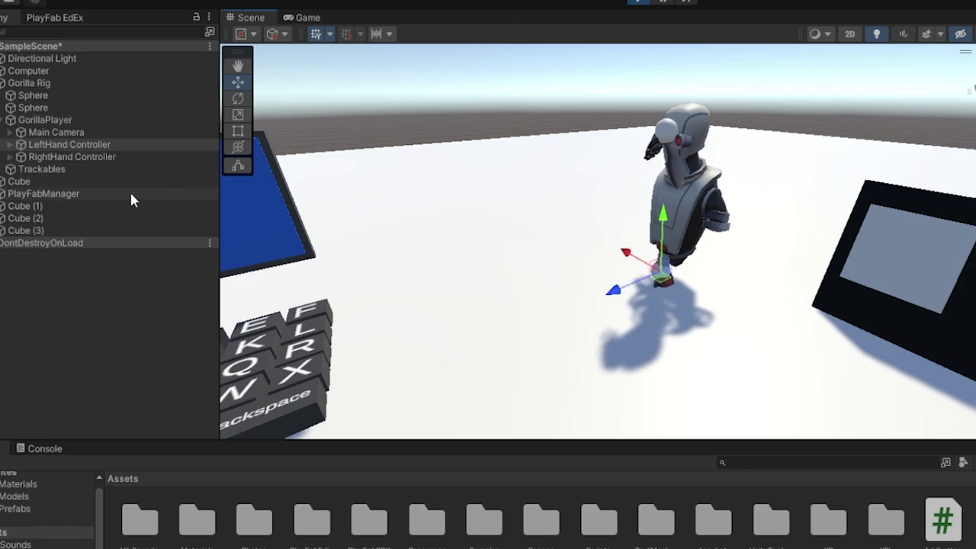
- Select LeftHand Controller to view its Transform and 0.06-radius trigger Sphere Collider
left_click(74, 147)
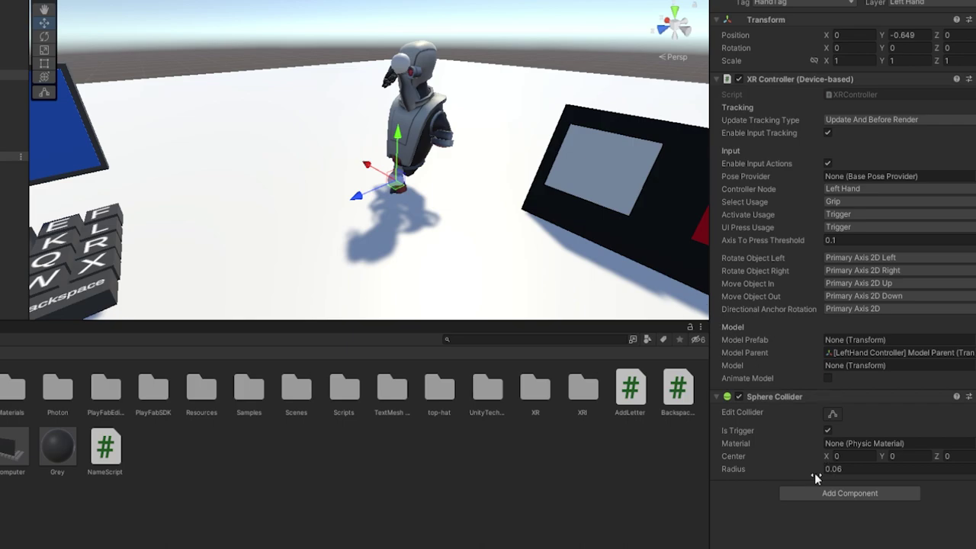